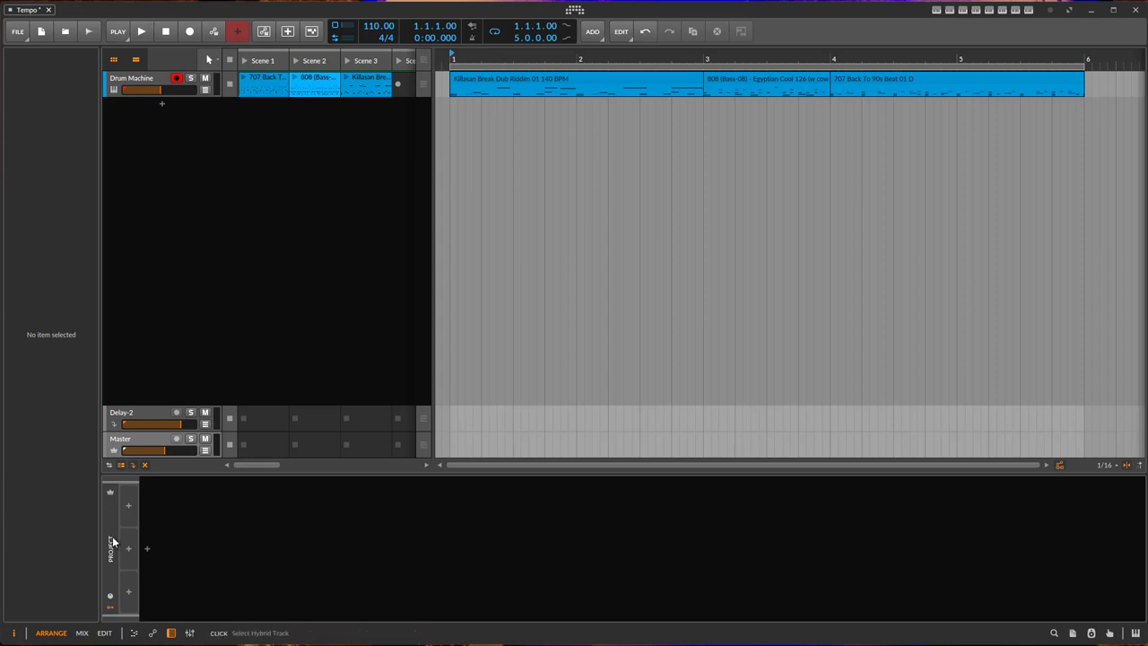
# - Add a Random modulator to the Master track's project modulators and expand its settings
pyautogui.click(144, 440)
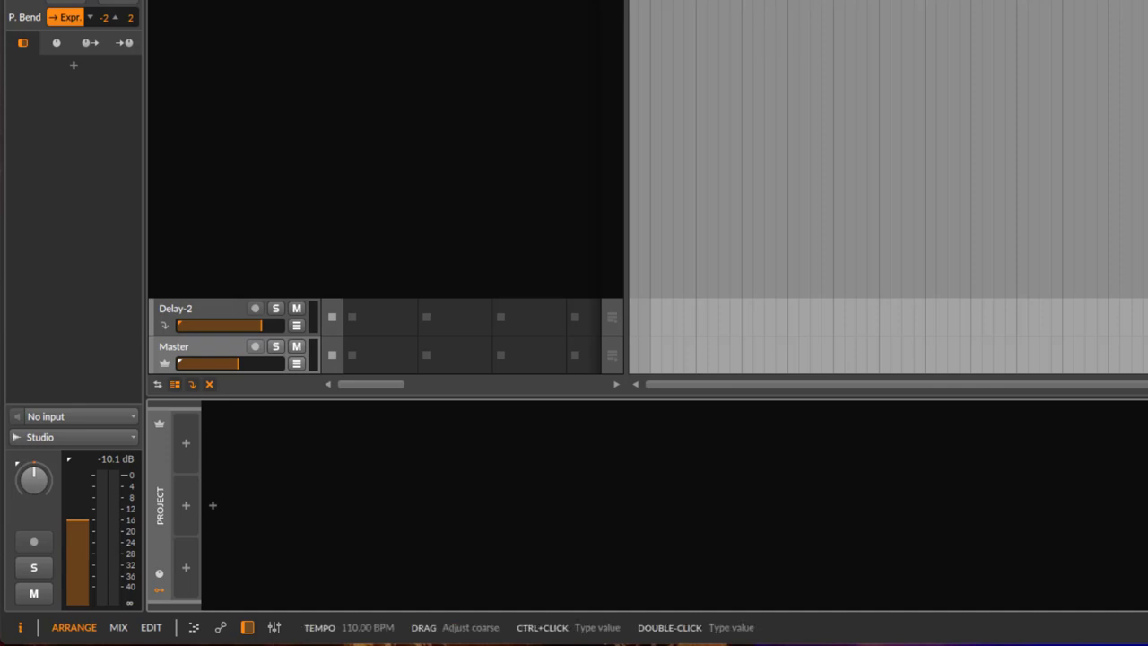
pyautogui.click(190, 440)
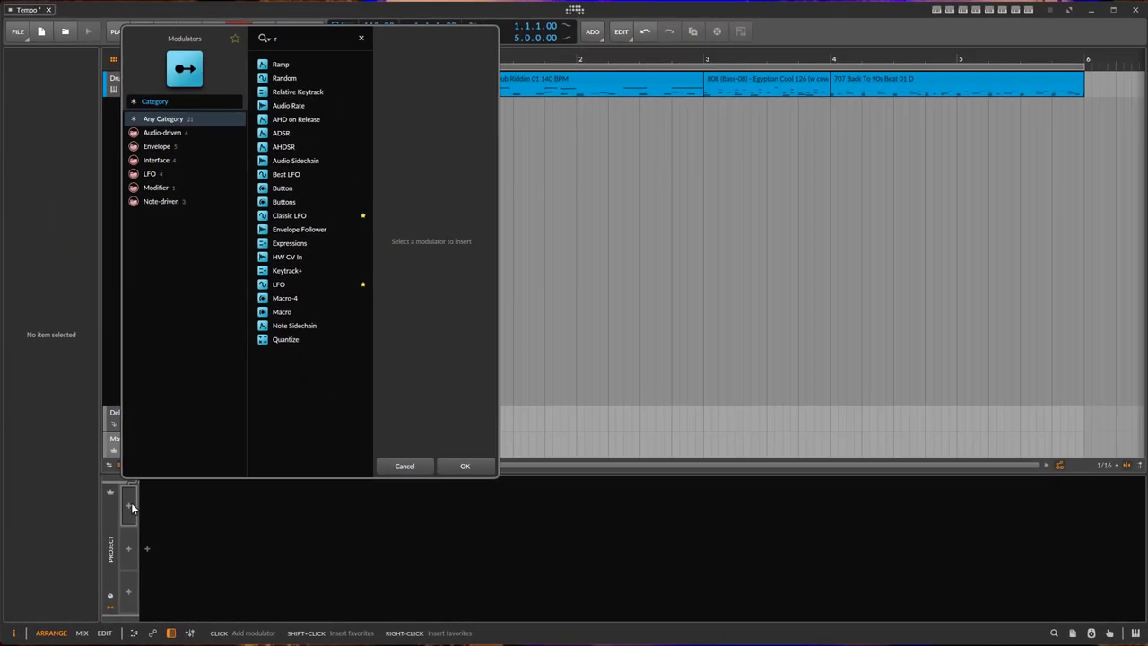
pyautogui.write('randf')
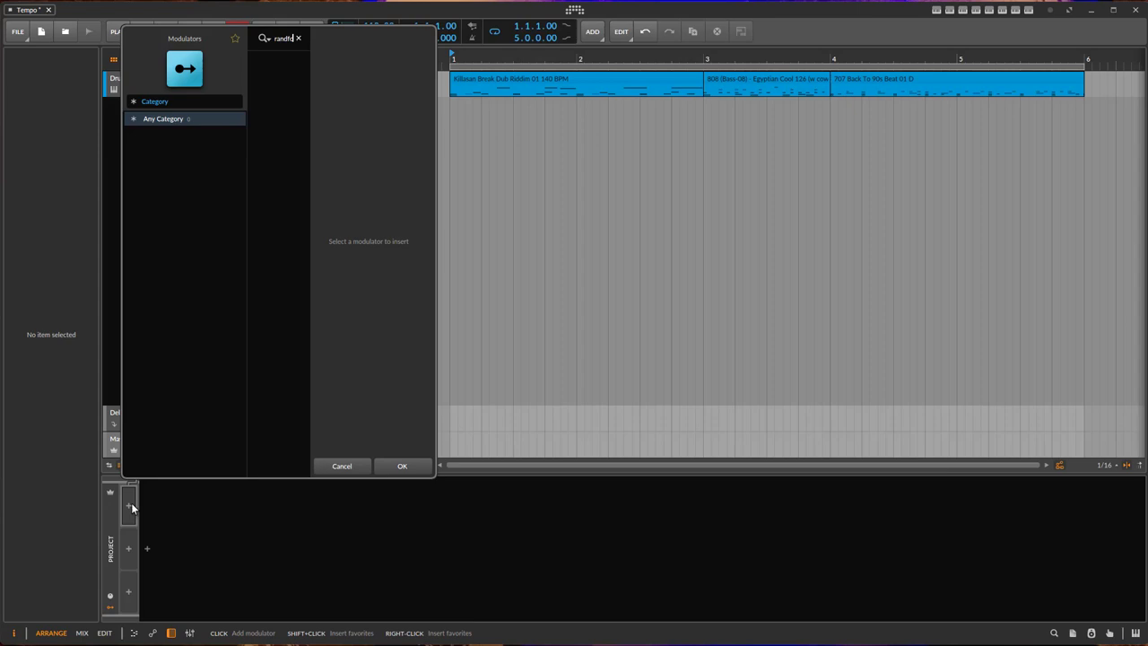
pyautogui.press('BackSpace')
pyautogui.press('BackSpace')
pyautogui.press('BackSpace')
pyautogui.press('BackSpace')
pyautogui.press('BackSpace')
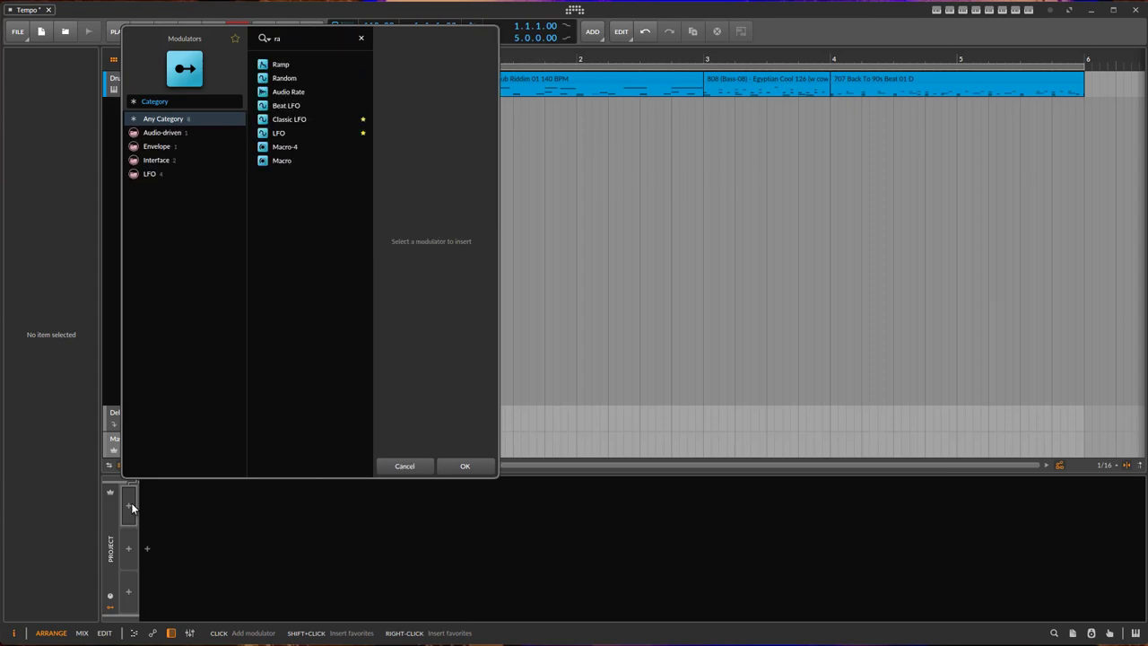
pyautogui.write('ndom')
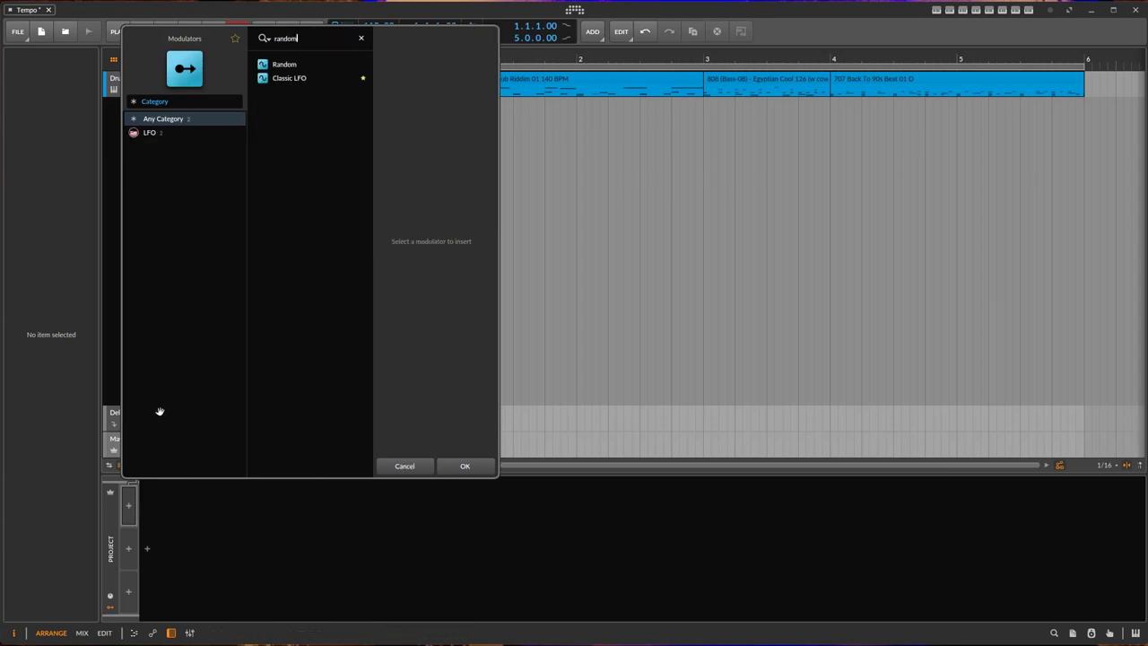
pyautogui.click(284, 64)
pyautogui.click(464, 466)
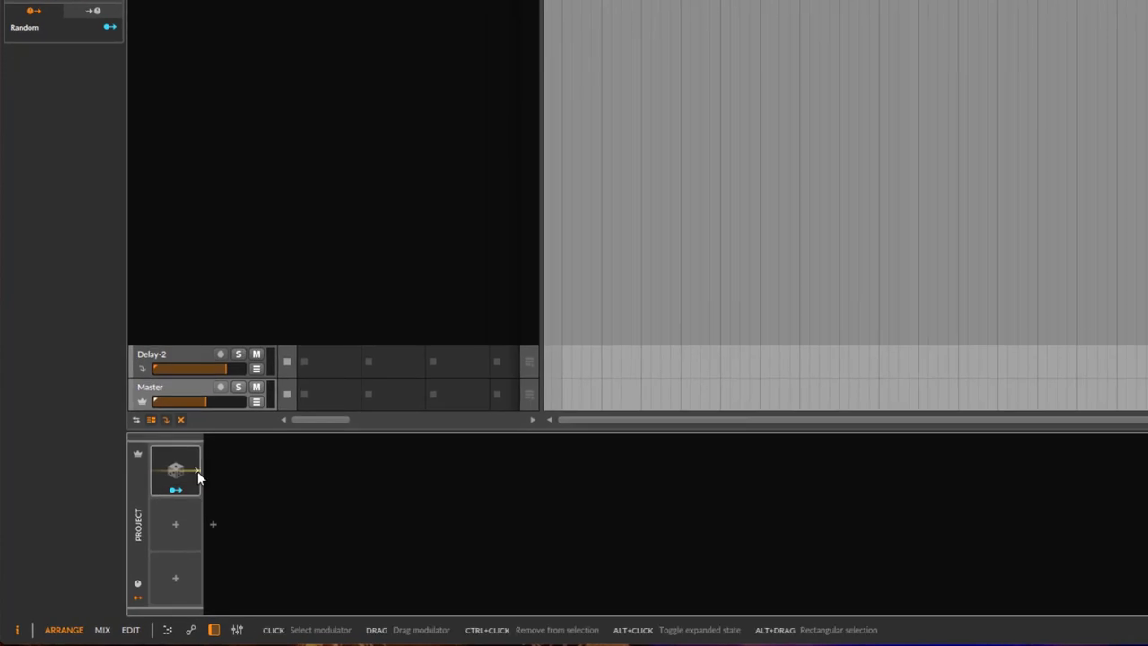
pyautogui.click(197, 472)
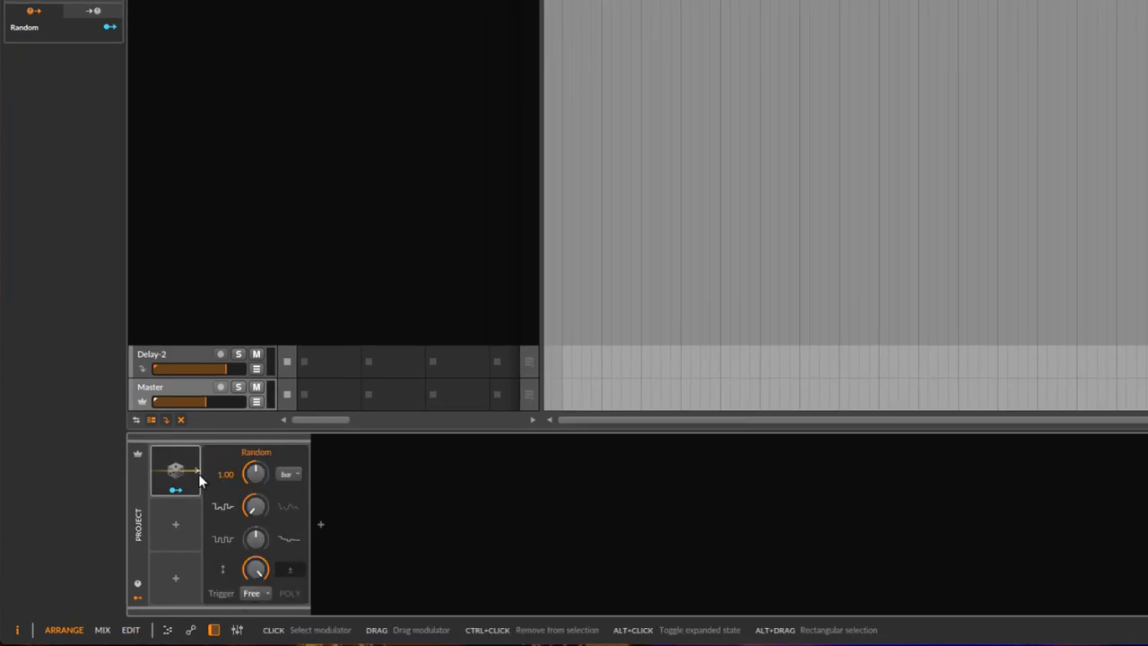
# - Map the Random modulator onto the project tempo with a 19.00 modulation amount around 110 BPM
pyautogui.click(176, 492)
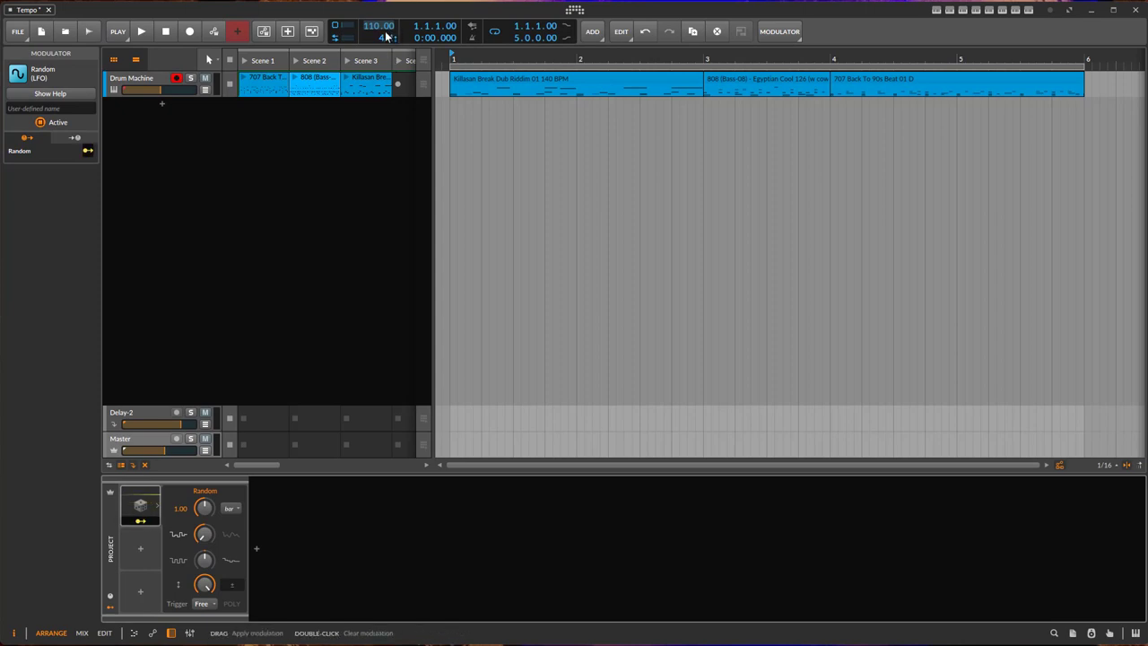
pyautogui.moveTo(388, 30); pyautogui.dragTo(387, 4)
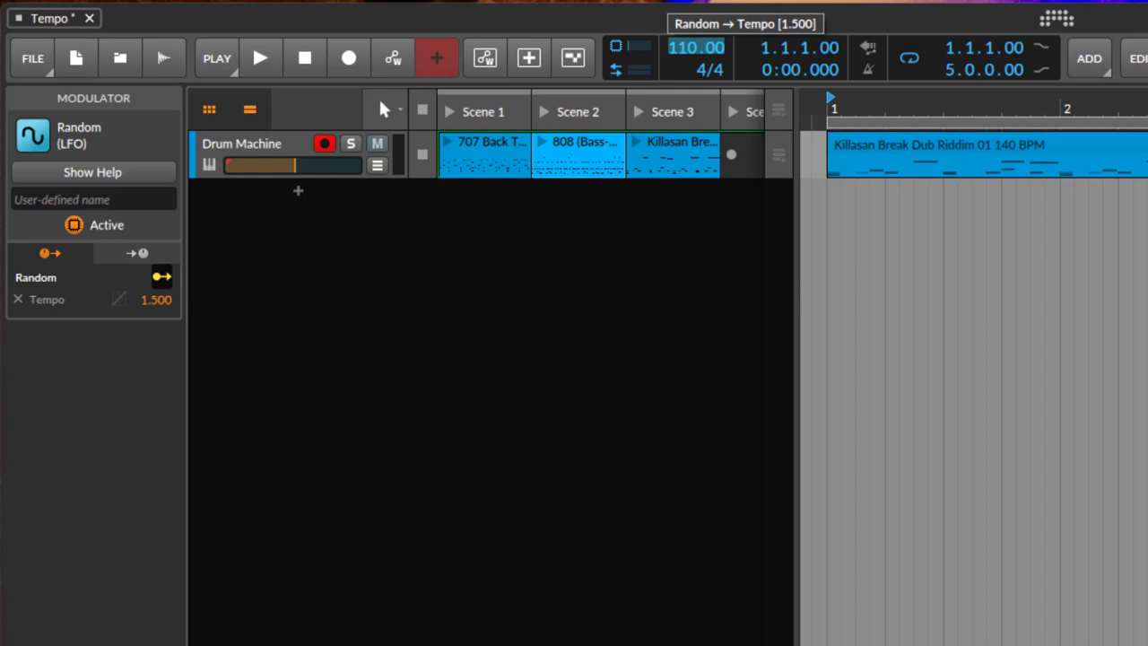
pyautogui.moveTo(717, 46); pyautogui.dragTo(713, 52)
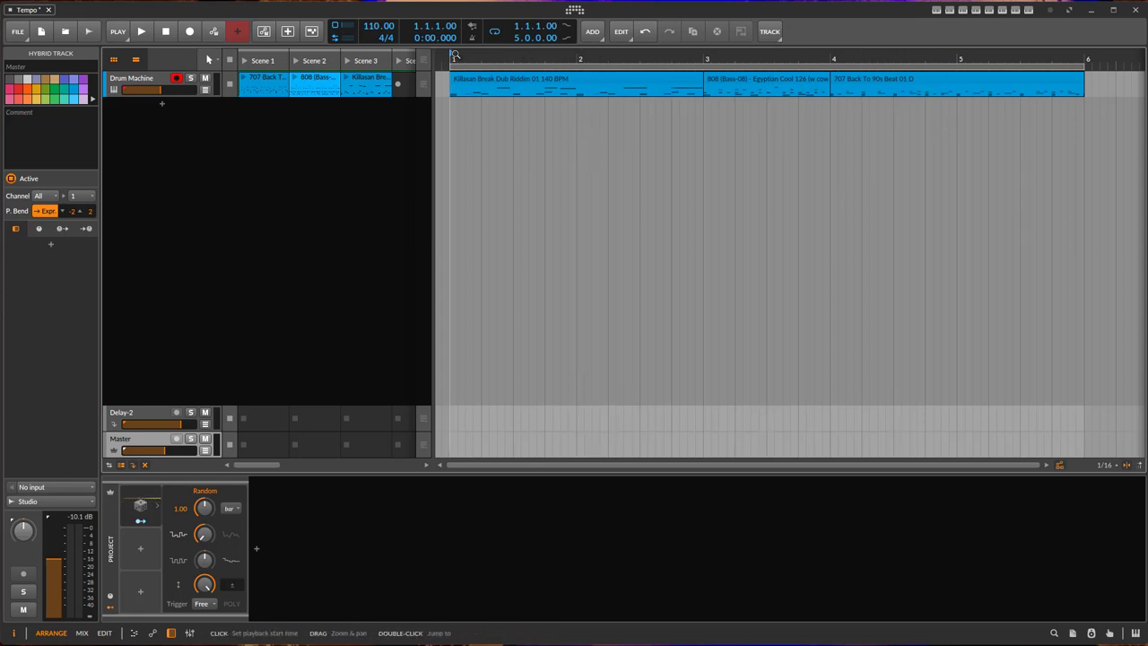
# - Play the project while inspecting the randomly changing tempo value, then stop playback
pyautogui.press('space')
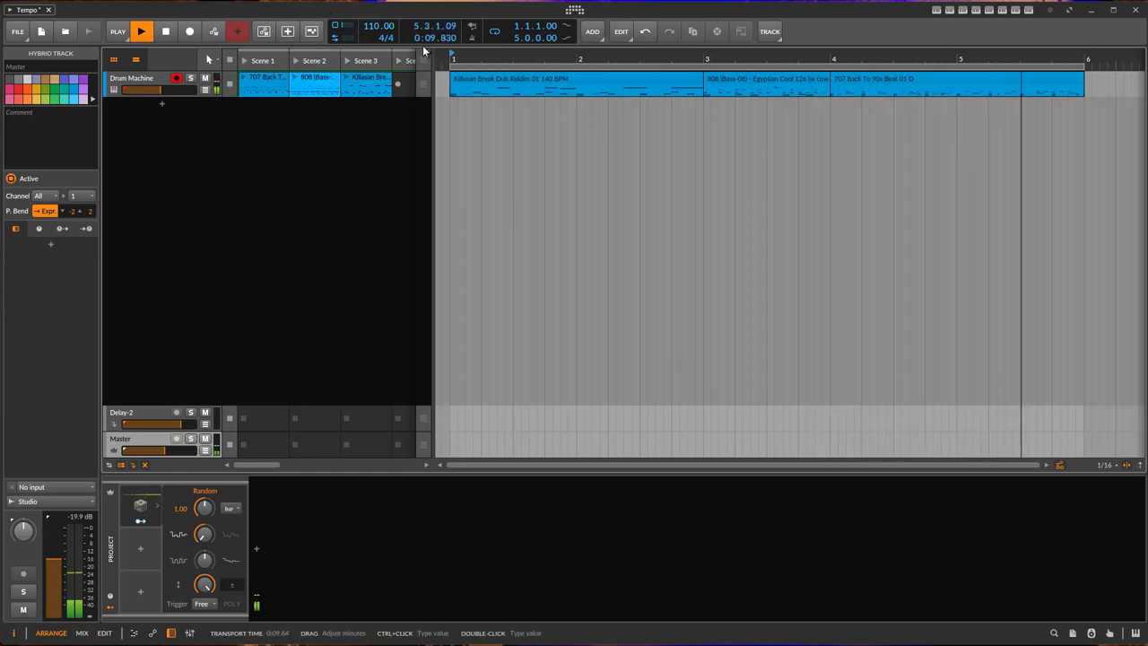
pyautogui.doubleClick(374, 31)
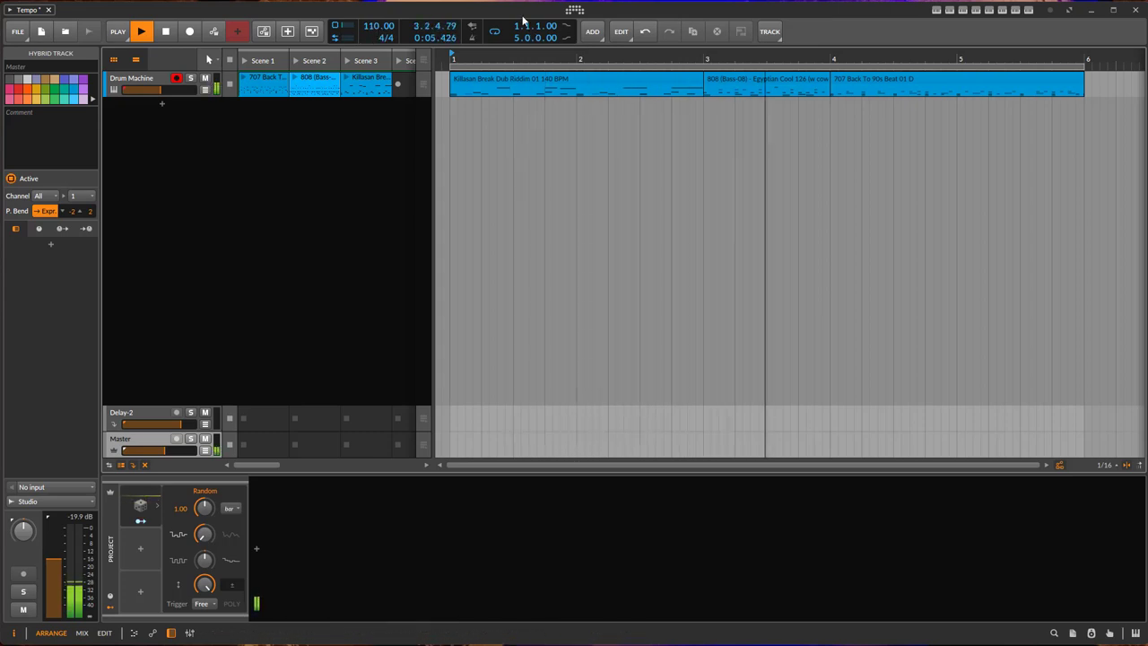
pyautogui.doubleClick(377, 25)
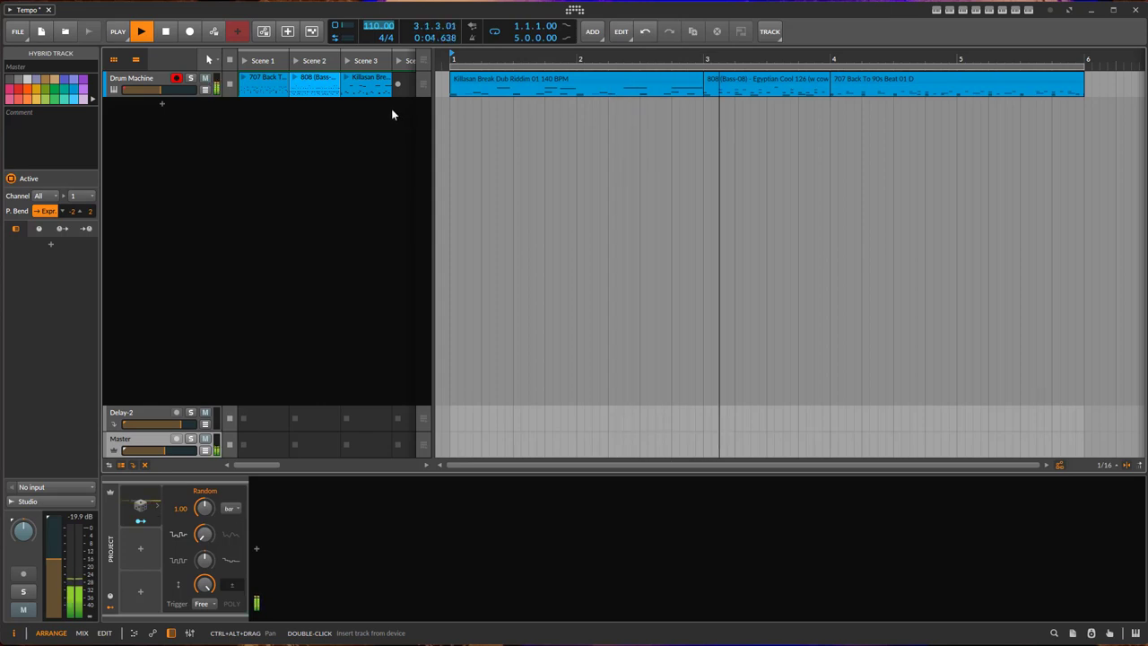
pyautogui.press('space')
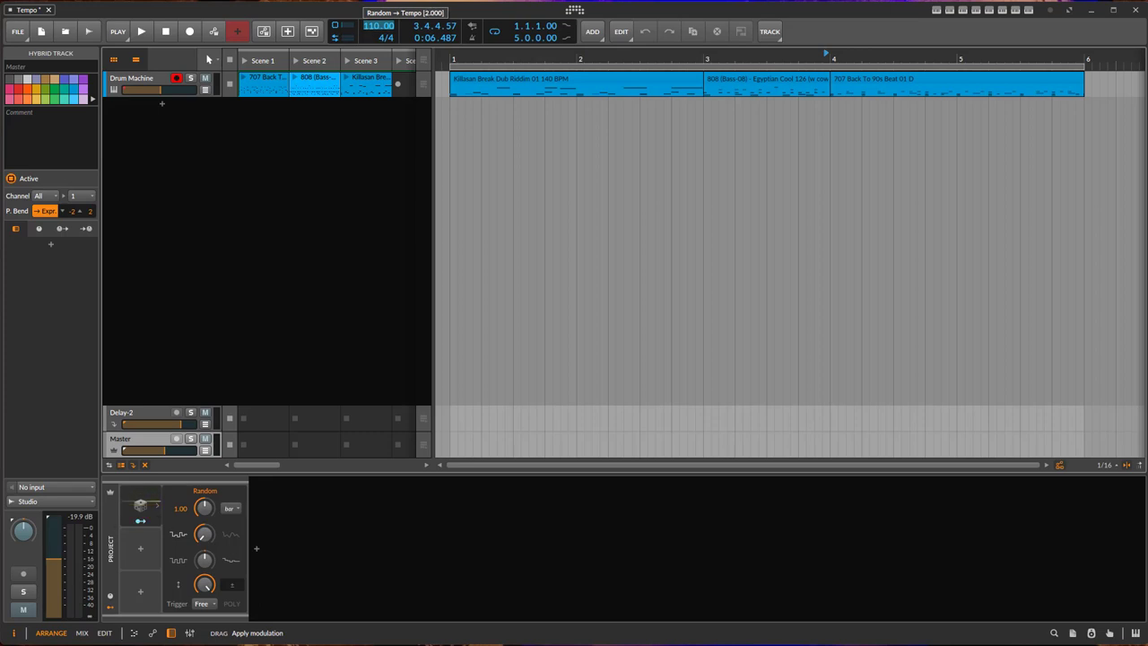
# - Play from bar 1 to audition the Random-modulated 110 BPM tempo, then stop
pyautogui.click(452, 54)
pyautogui.press('space')
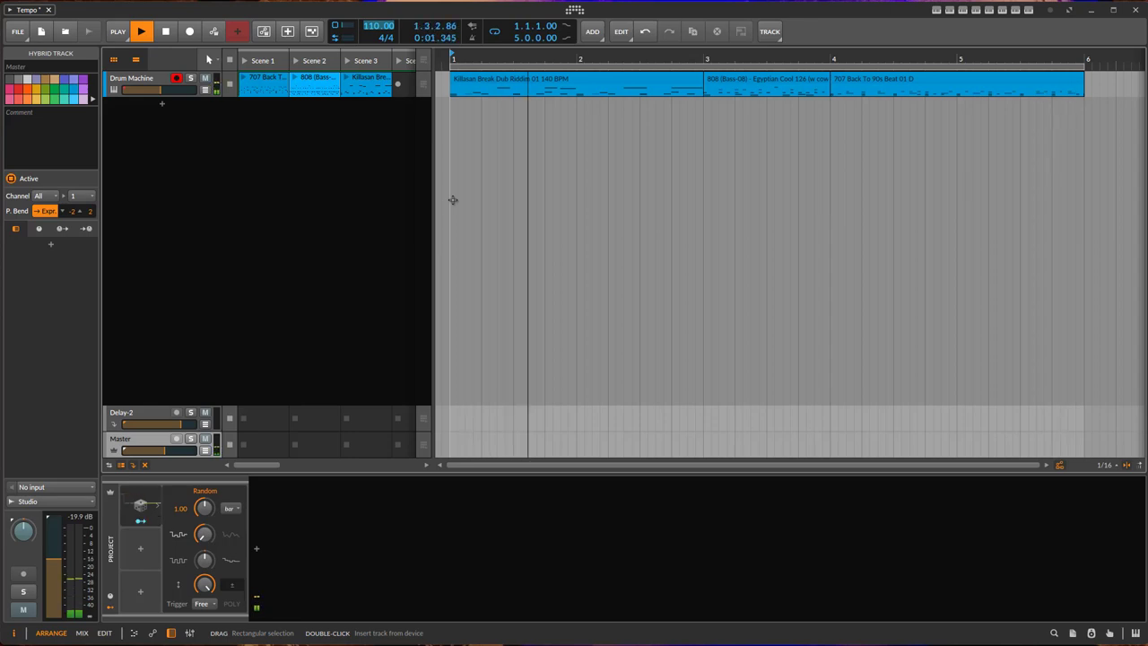
pyautogui.press('space')
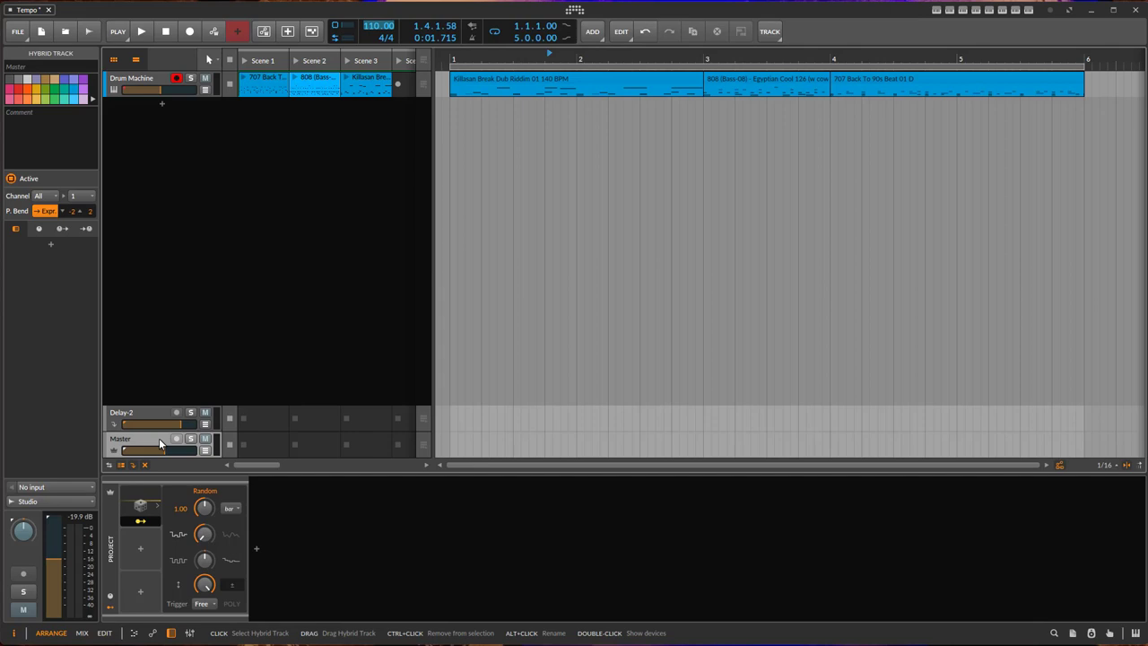
# - Automate the tempo in an enlarged Transport Tempo lane, rising from 110 to 128.50 BPM at bar 4, then play
pyautogui.click(205, 451)
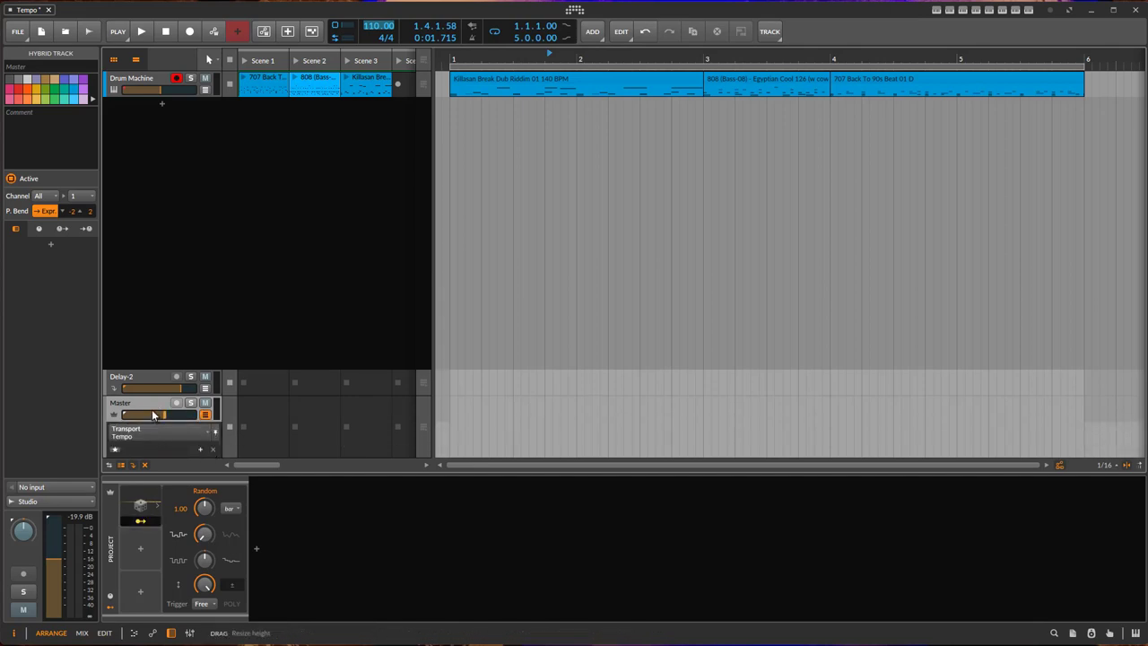
pyautogui.moveTo(157, 410); pyautogui.dragTo(158, 423)
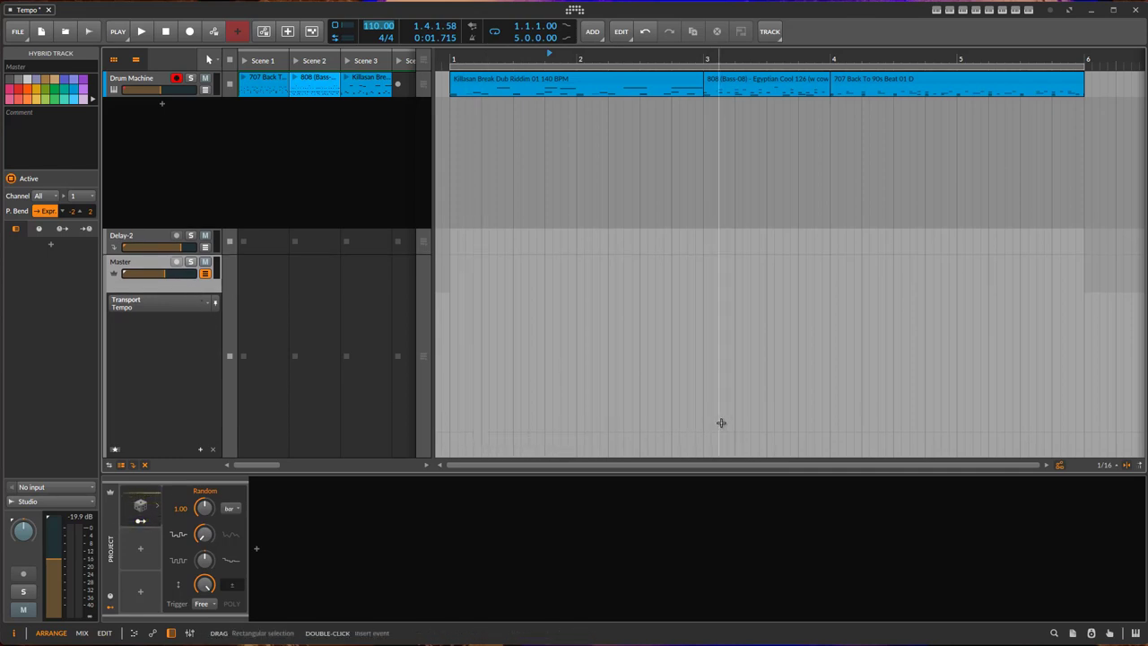
pyautogui.doubleClick(792, 434)
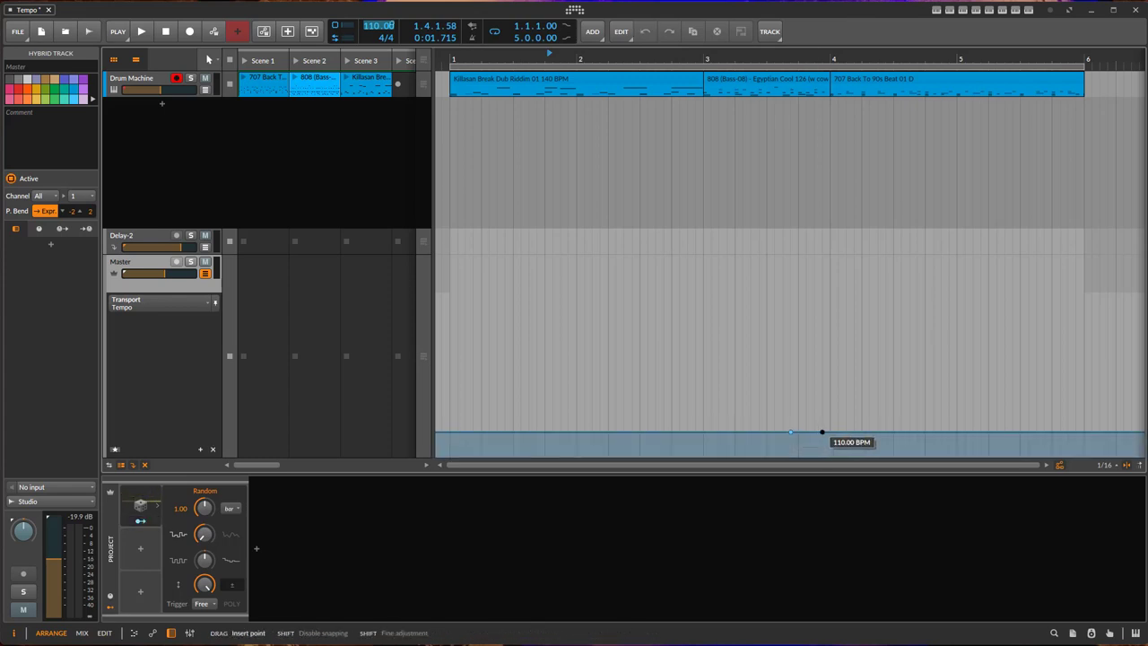
pyautogui.moveTo(821, 432); pyautogui.dragTo(830, 416)
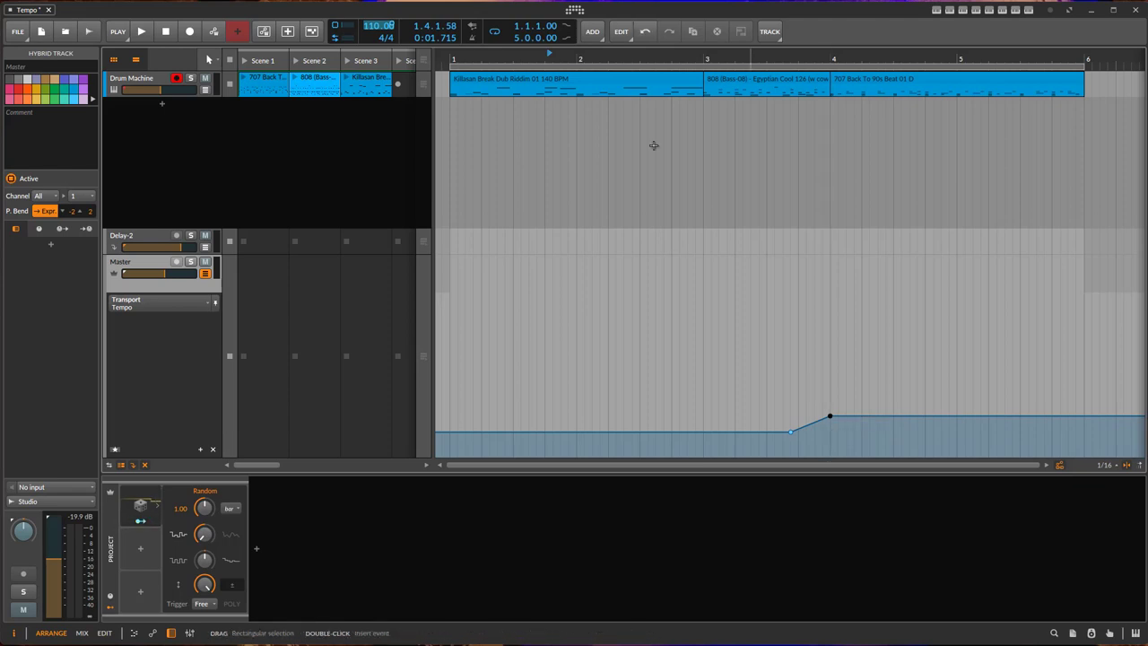
pyautogui.press('space')
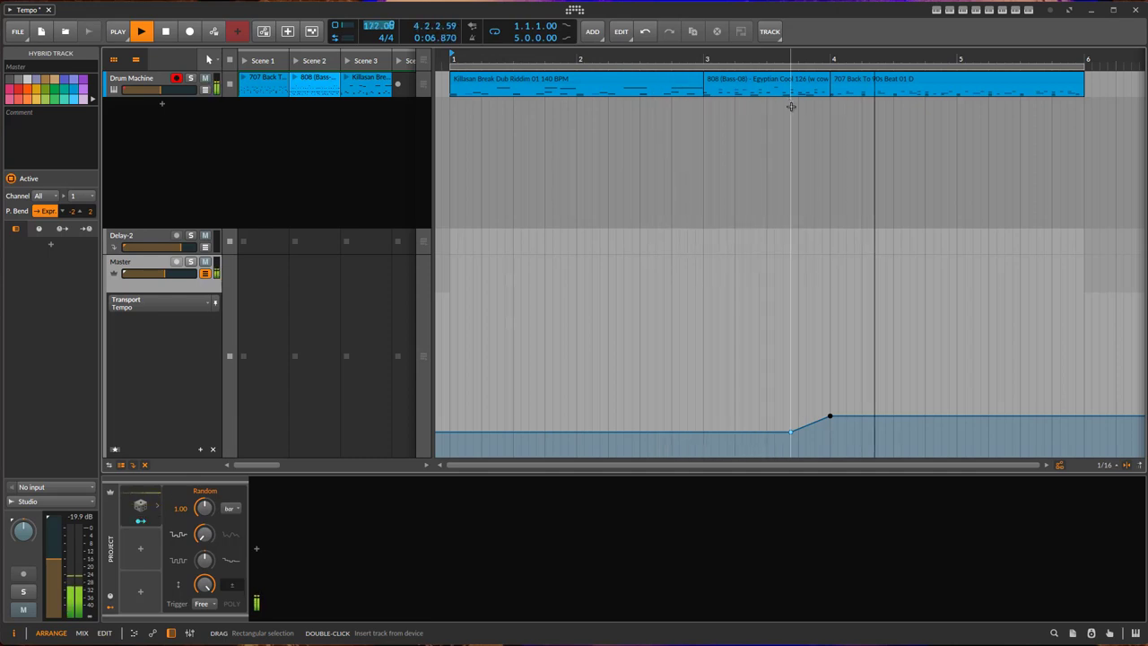
# - Stop playback and lower the bar-4 tempo automation point to 116.00 BPM
pyautogui.press('space')
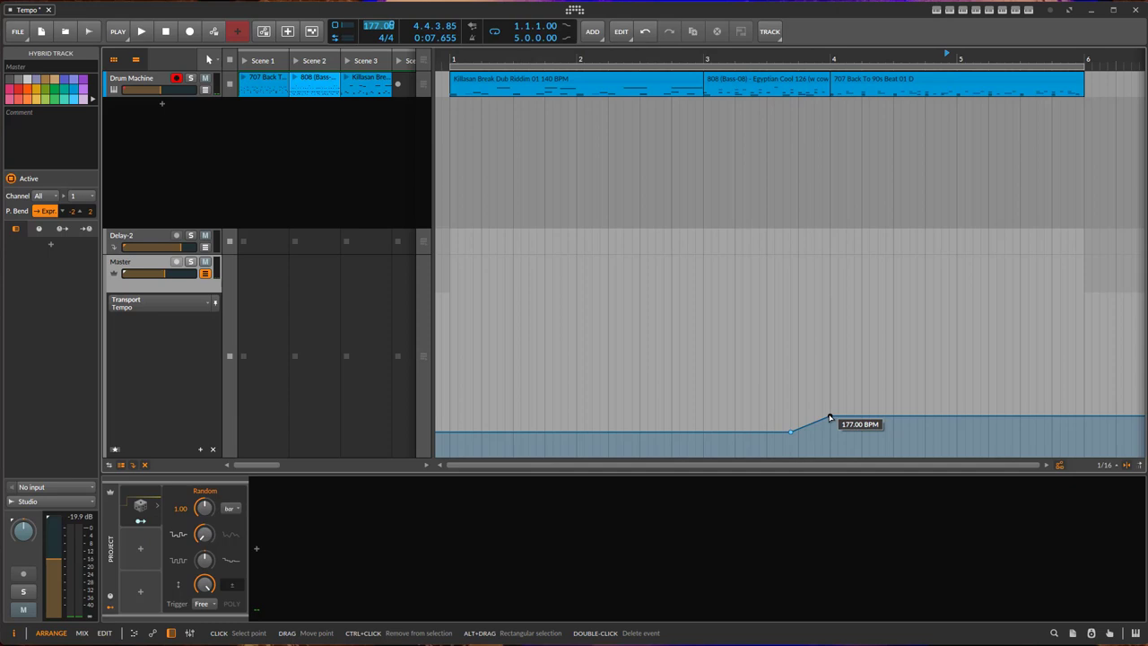
pyautogui.click(830, 416)
pyautogui.moveTo(830, 416); pyautogui.dragTo(830, 431)
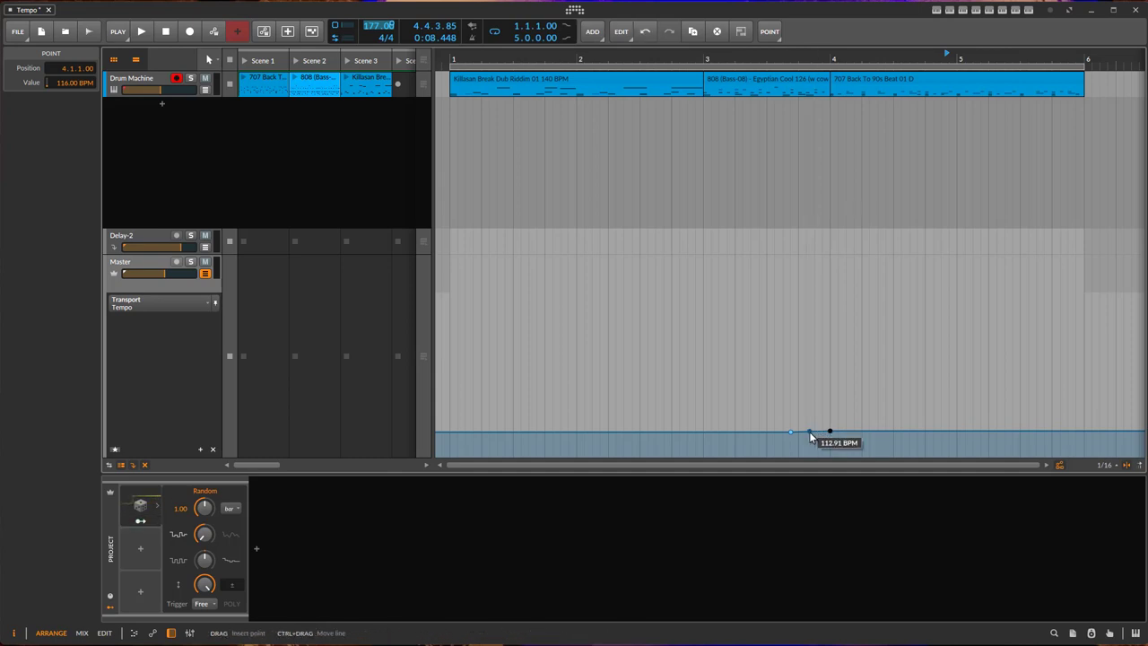
# - Add a 112.41 BPM tempo point at 3.4.3.00, then play from bar 1
pyautogui.click(809, 432)
pyautogui.moveTo(809, 432); pyautogui.dragTo(815, 431)
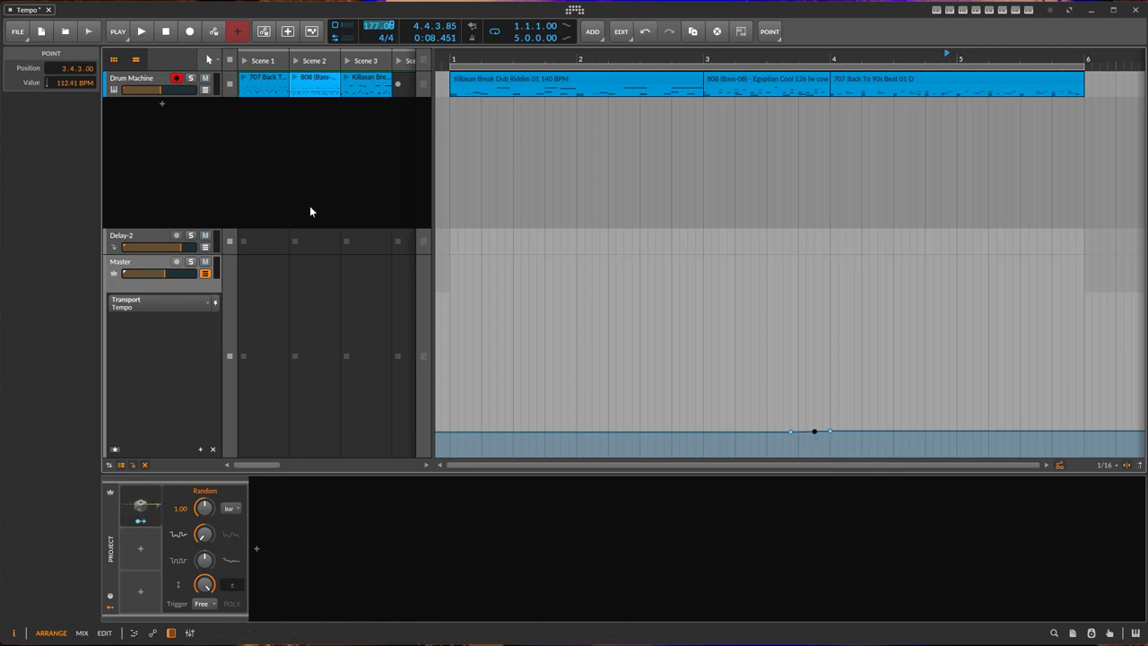
pyautogui.click(451, 59)
pyautogui.press('space')
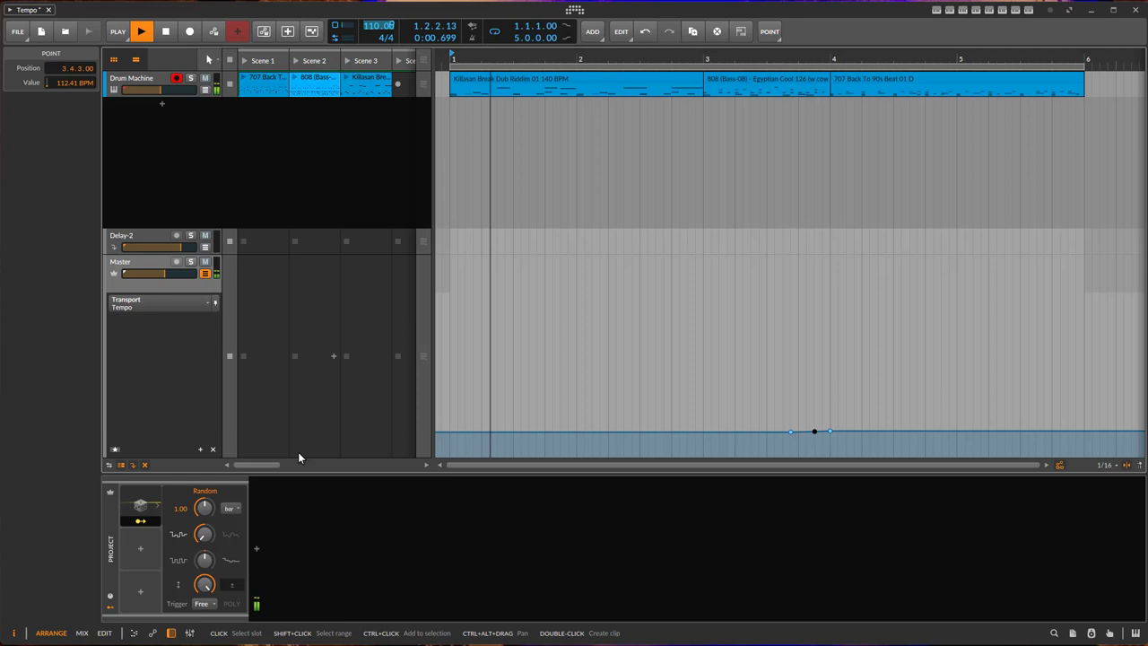
# - Show the tempo automation in an enlarged Automation Editor panel and stop playback
pyautogui.click(153, 634)
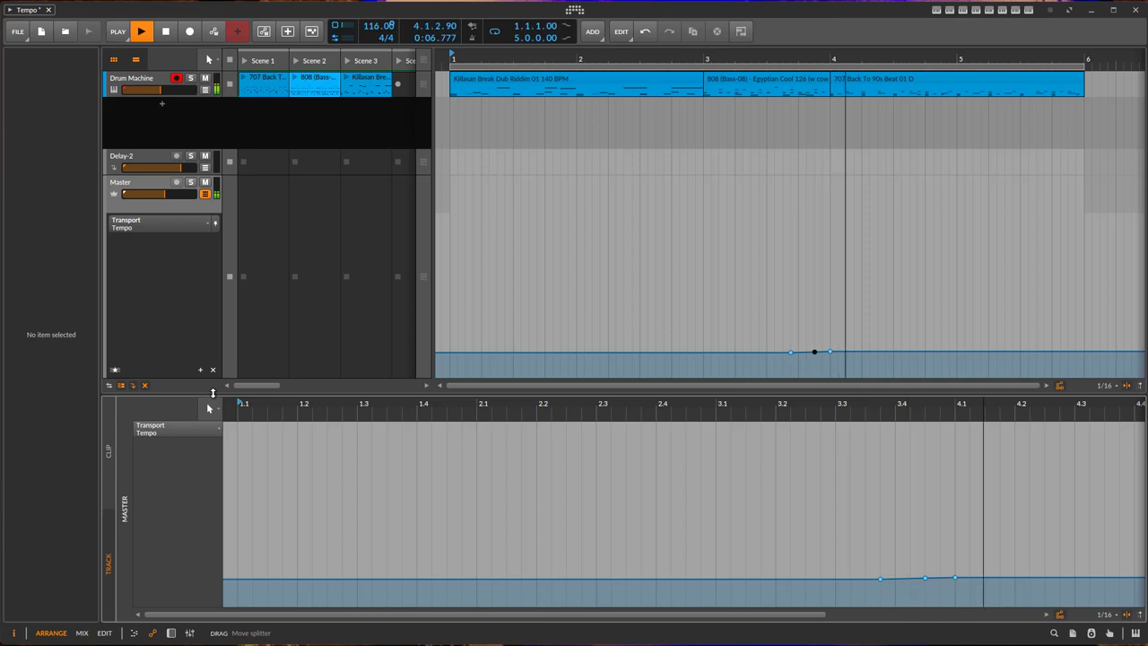
pyautogui.moveTo(212, 392); pyautogui.dragTo(205, 349)
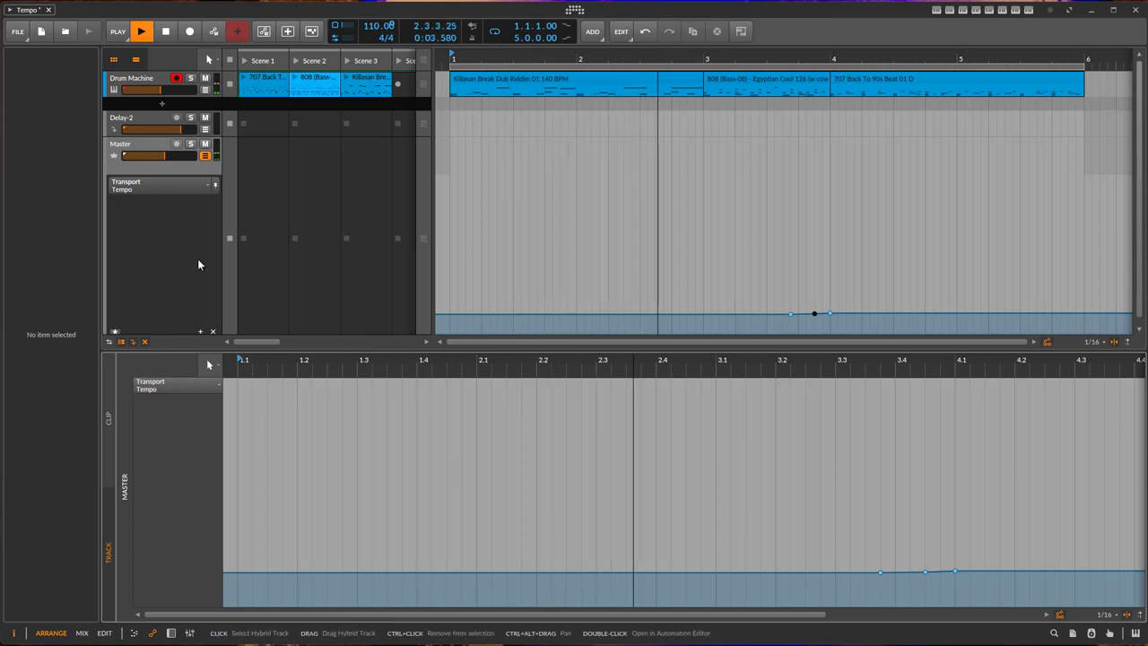
pyautogui.click(151, 36)
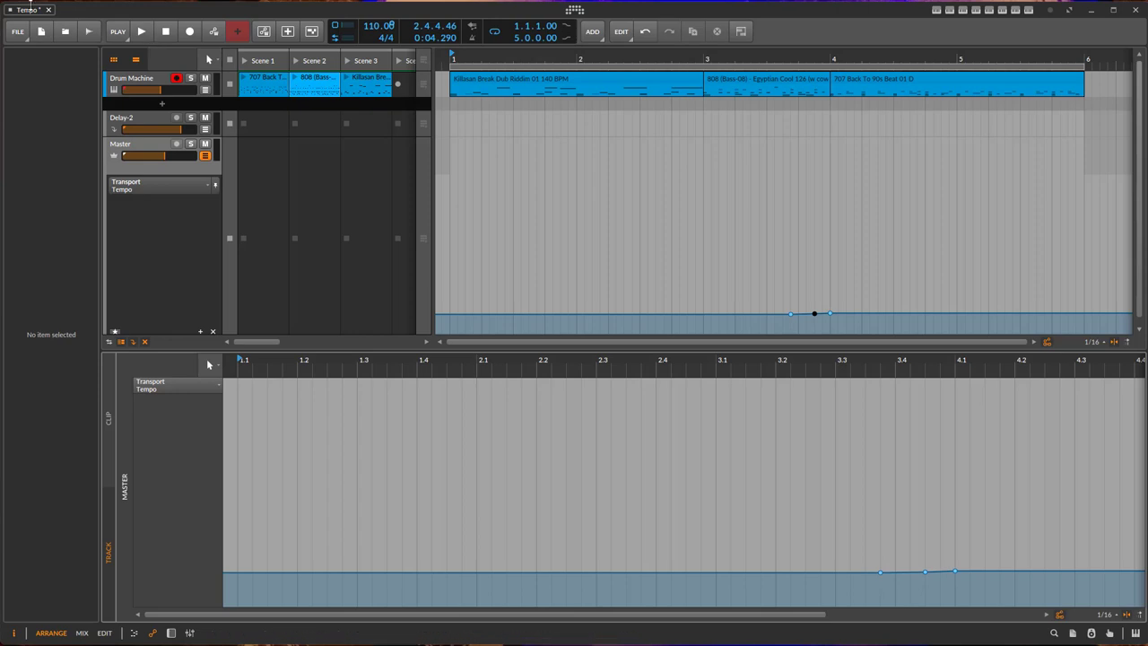
# - Create project New 2 from the template with Drum Machine and Polysynth tracks, activating the audio engine
pyautogui.click(17, 31)
pyautogui.click(29, 58)
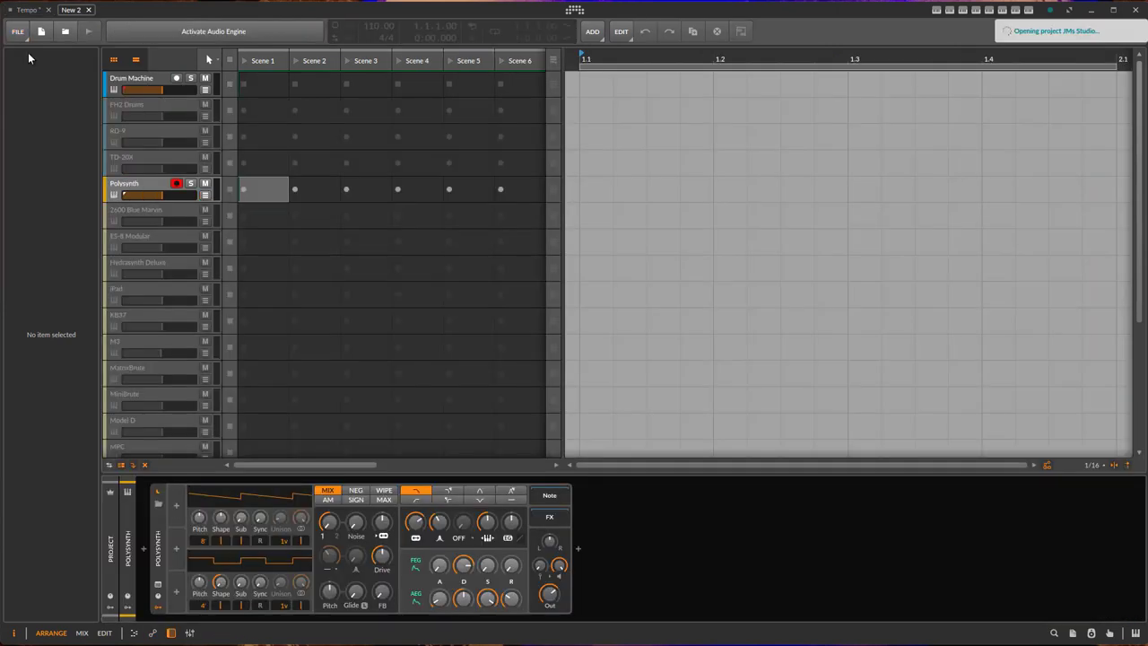
pyautogui.click(156, 31)
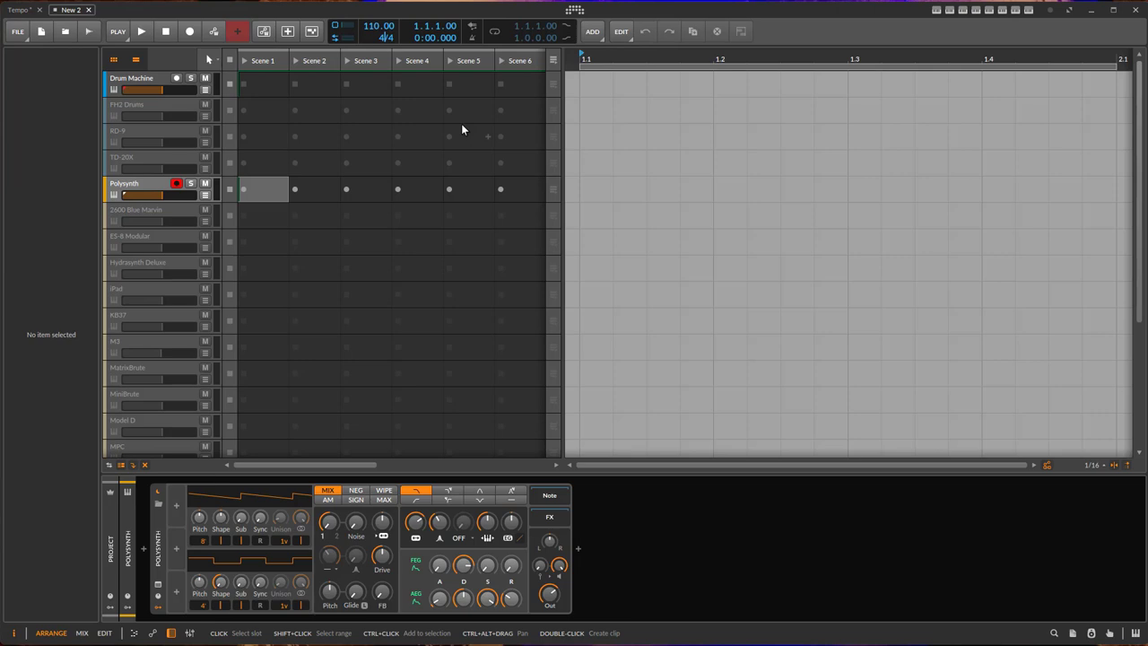
# - Set the time signature to 5/4 and widen the arrangement timeline area
pyautogui.press('BackSpace')
pyautogui.write('5')
pyautogui.press('Return')
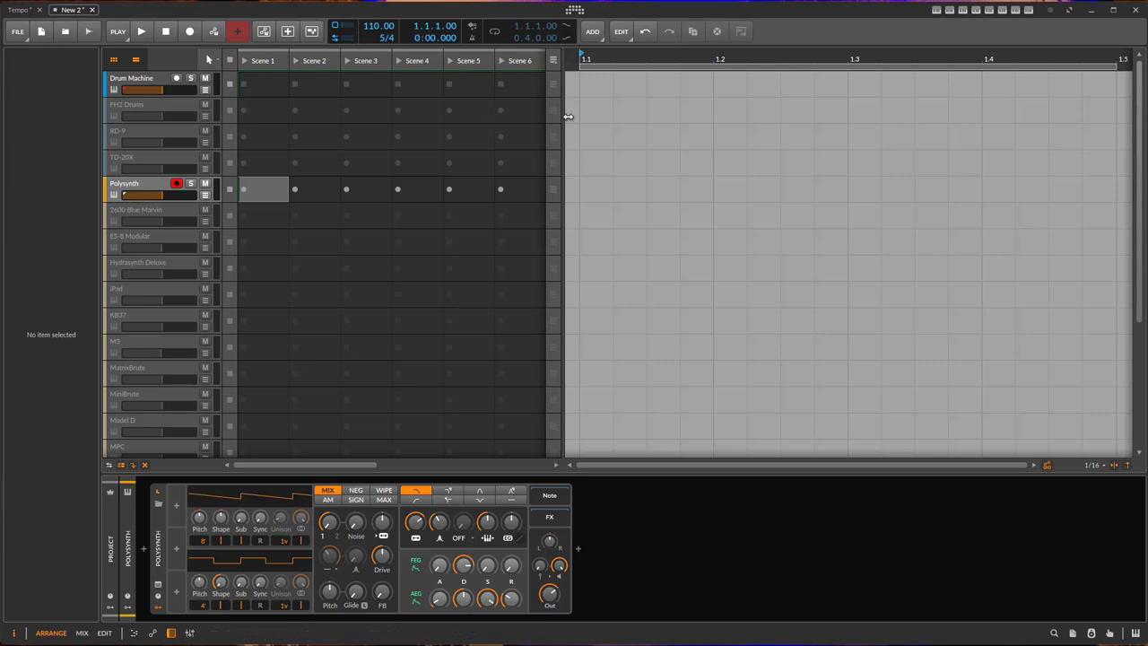
pyautogui.moveTo(562, 115); pyautogui.dragTo(377, 113)
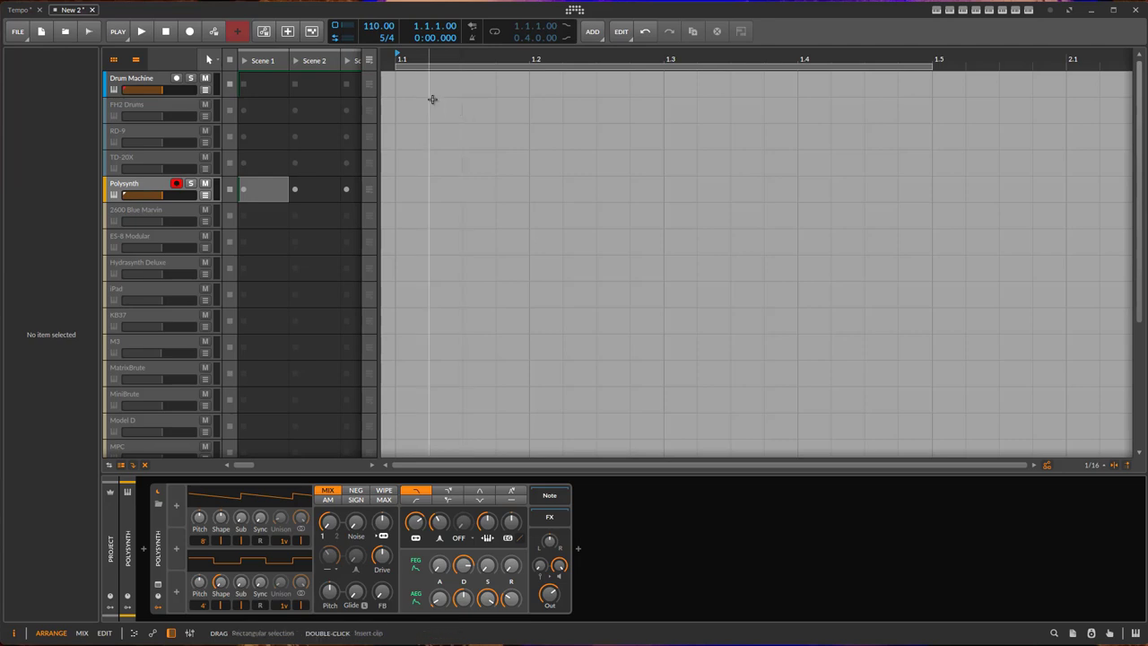
# - Insert a clip on the Drum Machine track and open it in an enlarged note editor
pyautogui.doubleClick(413, 80)
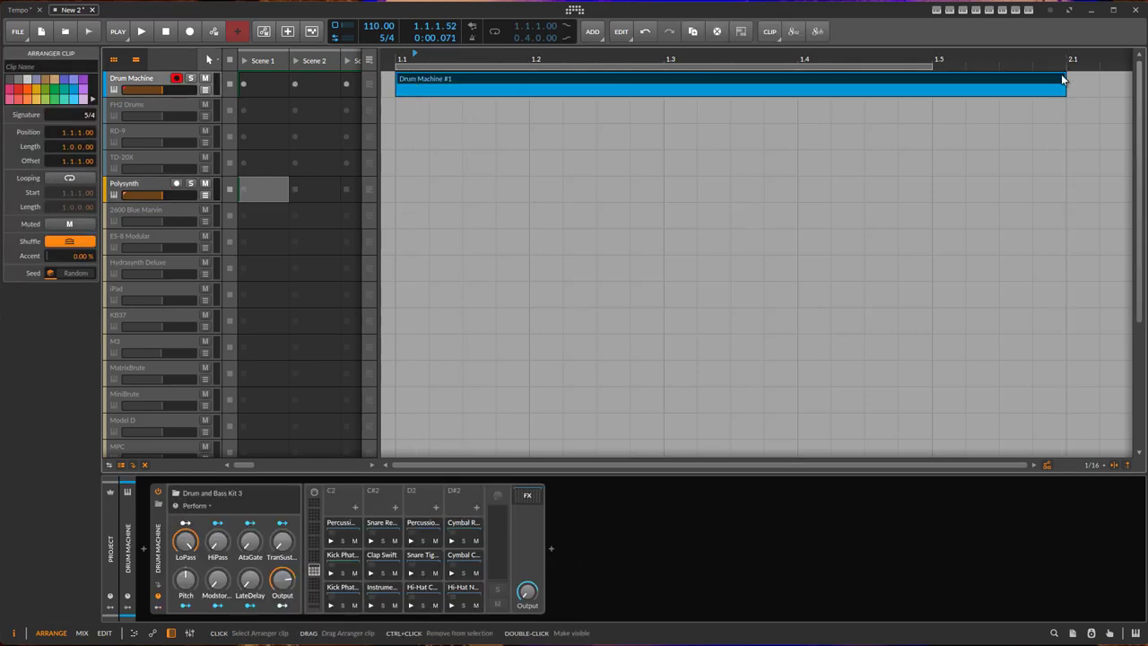
pyautogui.doubleClick(682, 78)
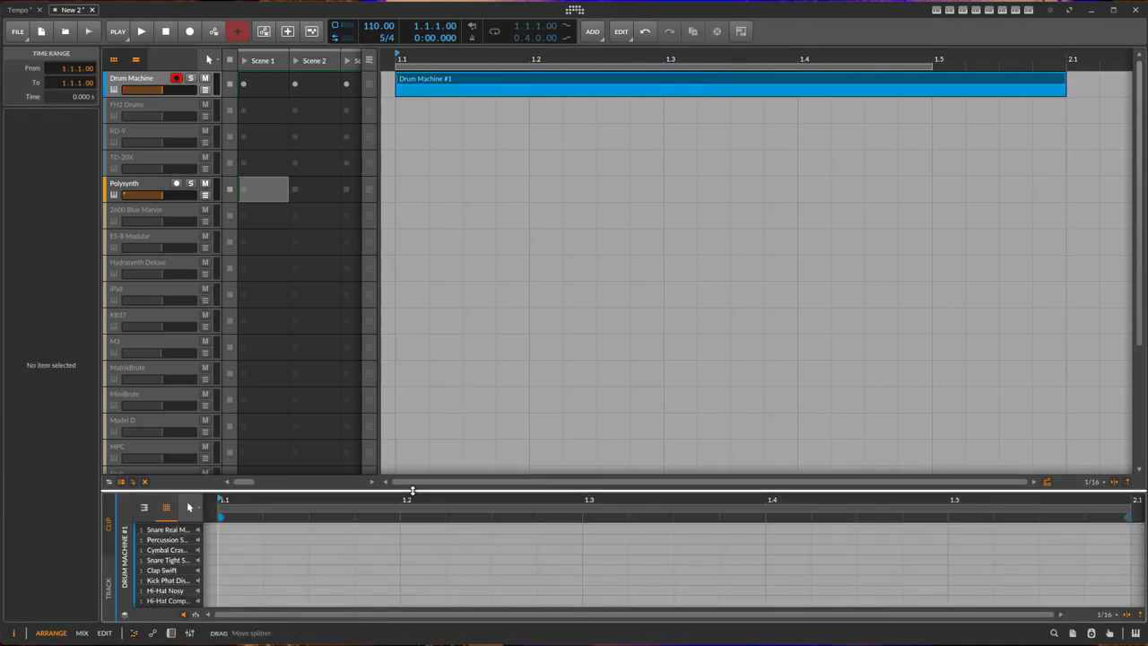
pyautogui.moveTo(404, 490); pyautogui.dragTo(405, 360)
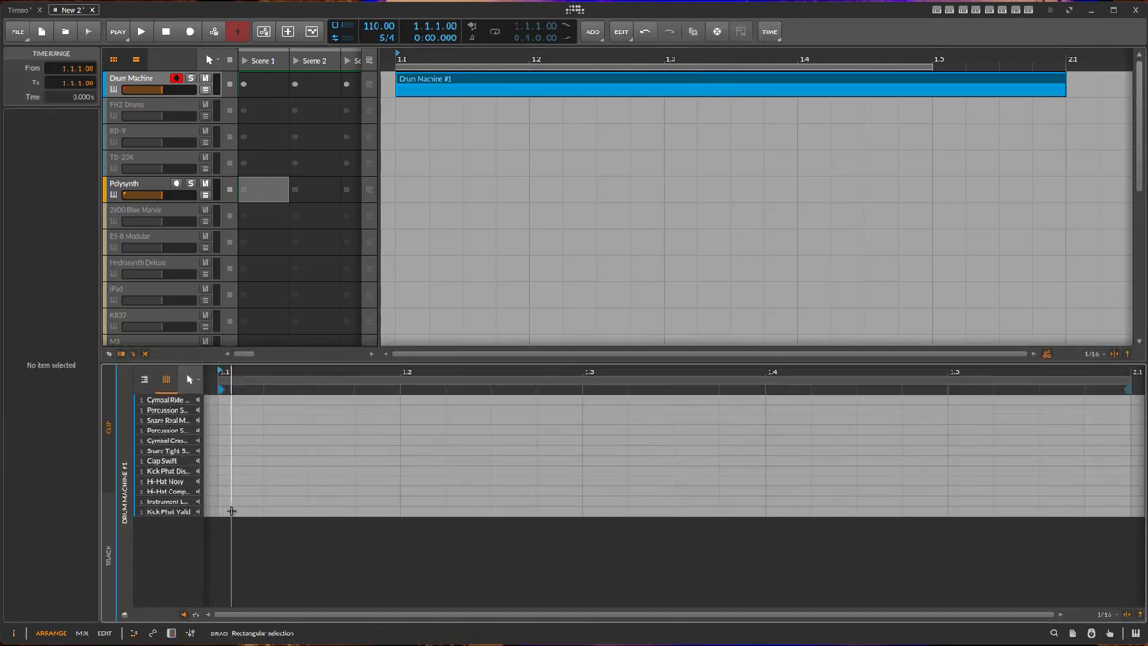
# - Add kicks on beats 1, 3, 5 and after 5, C#1 hits on 2 and 4, and loop one bar
pyautogui.doubleClick(230, 511)
pyautogui.doubleClick(420, 501)
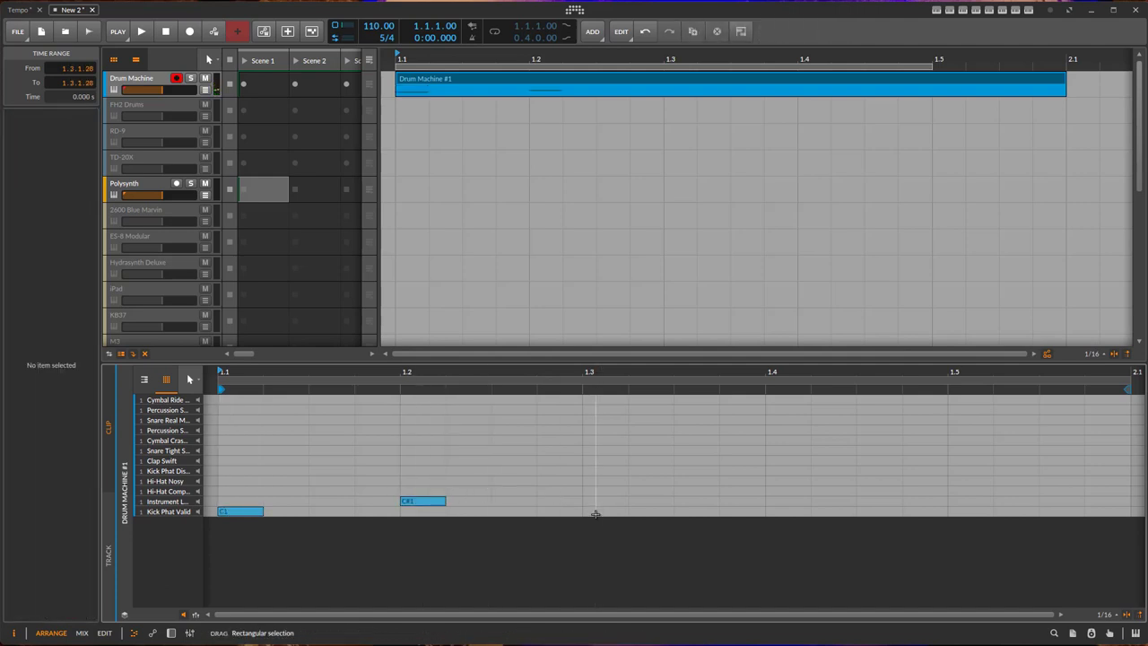
pyautogui.doubleClick(597, 509)
pyautogui.click(787, 505)
pyautogui.doubleClick(787, 505)
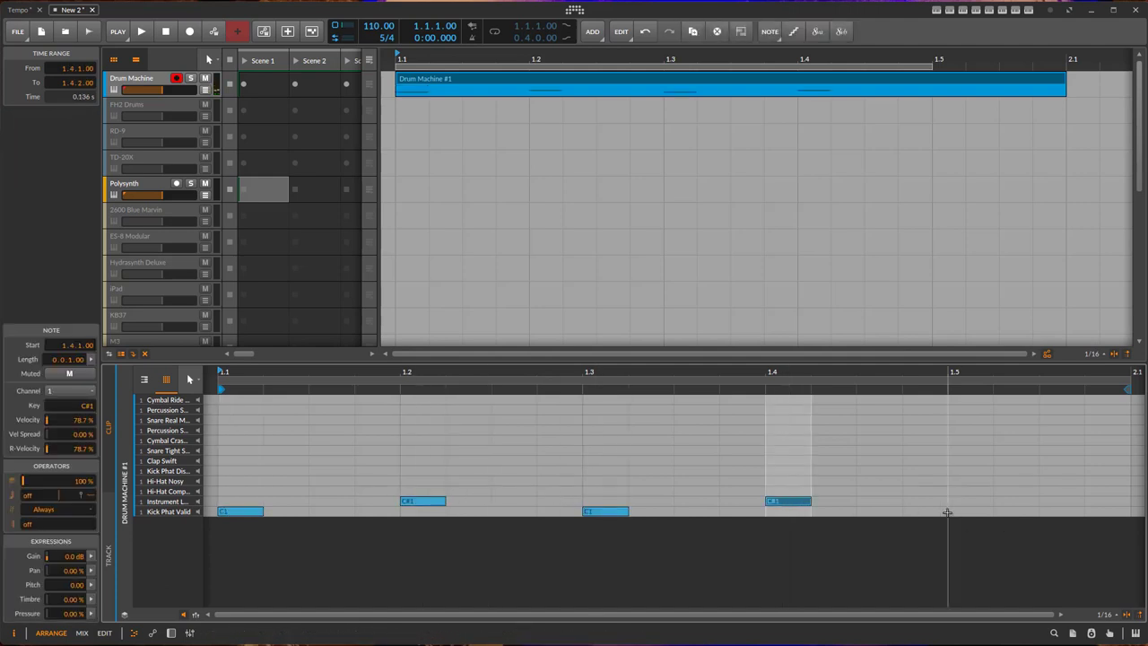
pyautogui.doubleClick(971, 512)
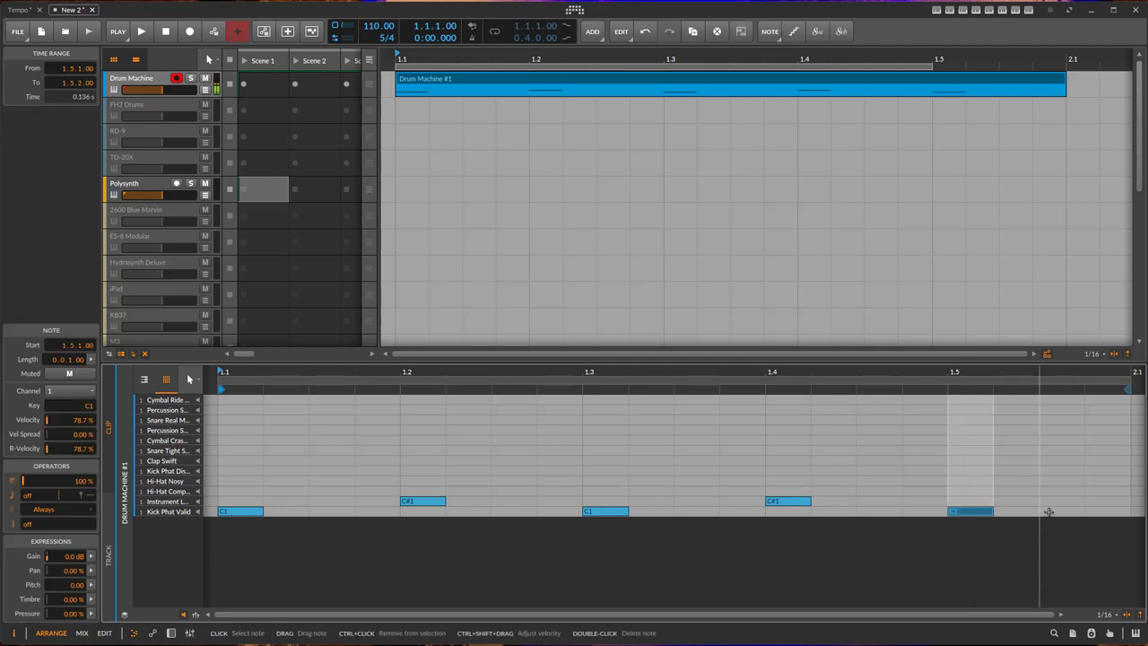
pyautogui.doubleClick(1062, 511)
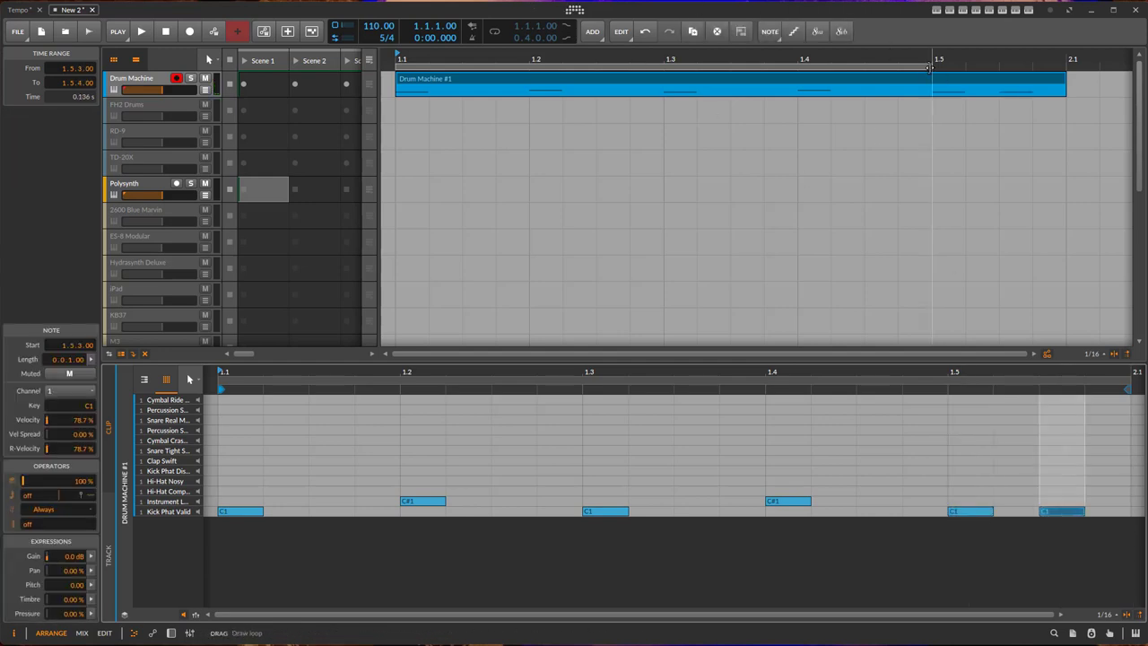
pyautogui.moveTo(933, 71); pyautogui.dragTo(1057, 78)
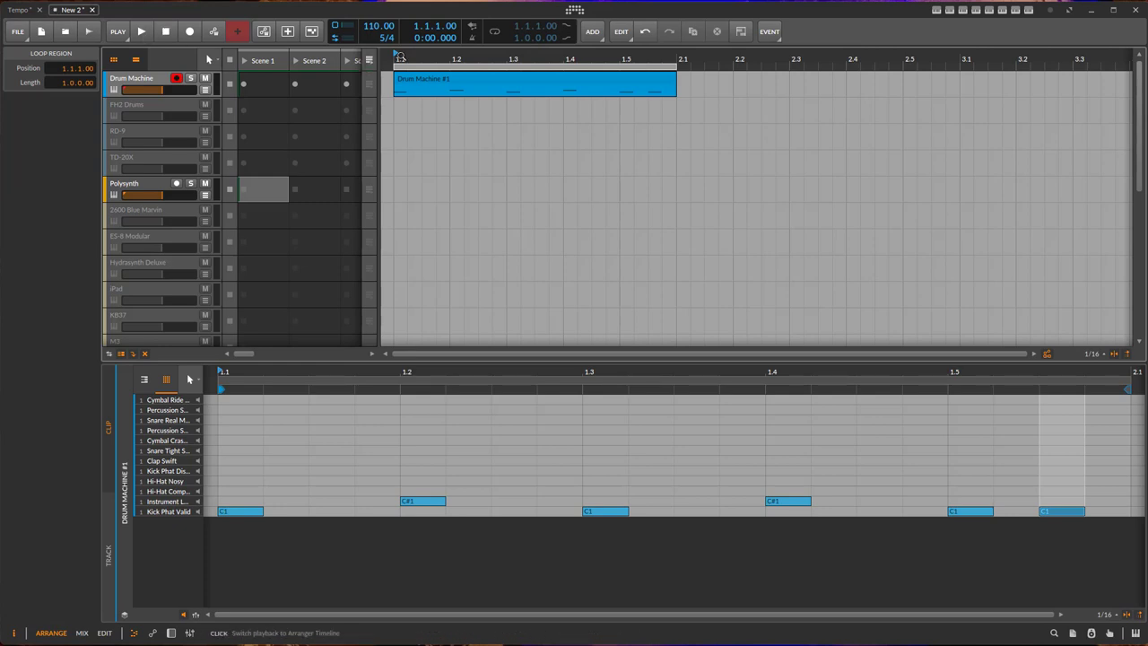
pyautogui.press('space')
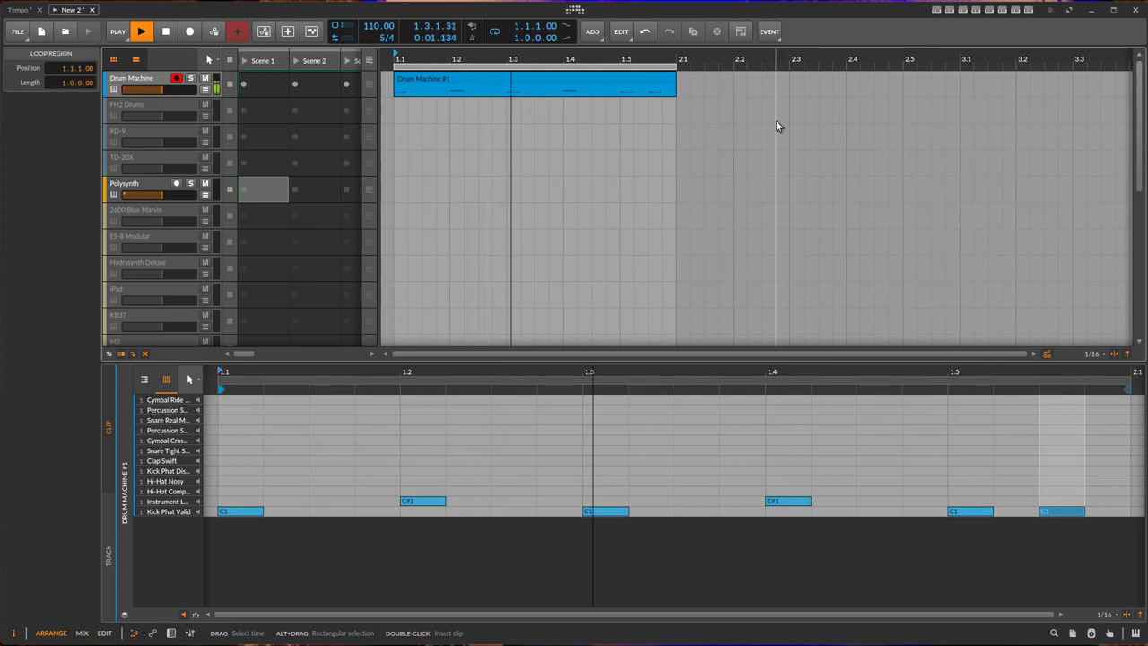
pyautogui.press('space')
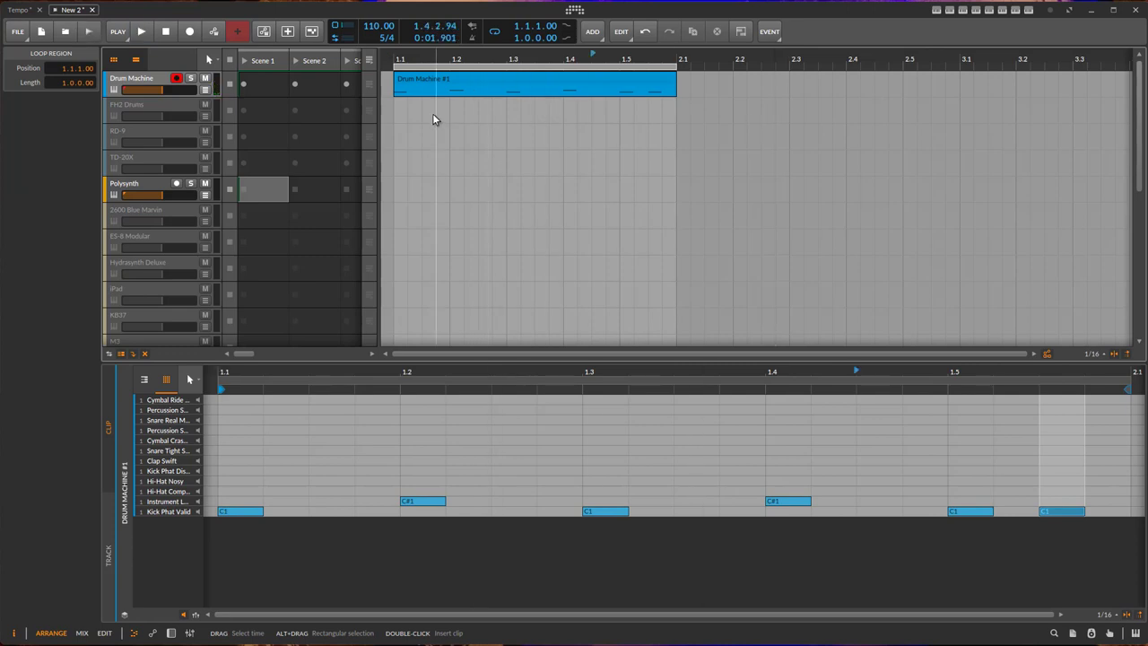